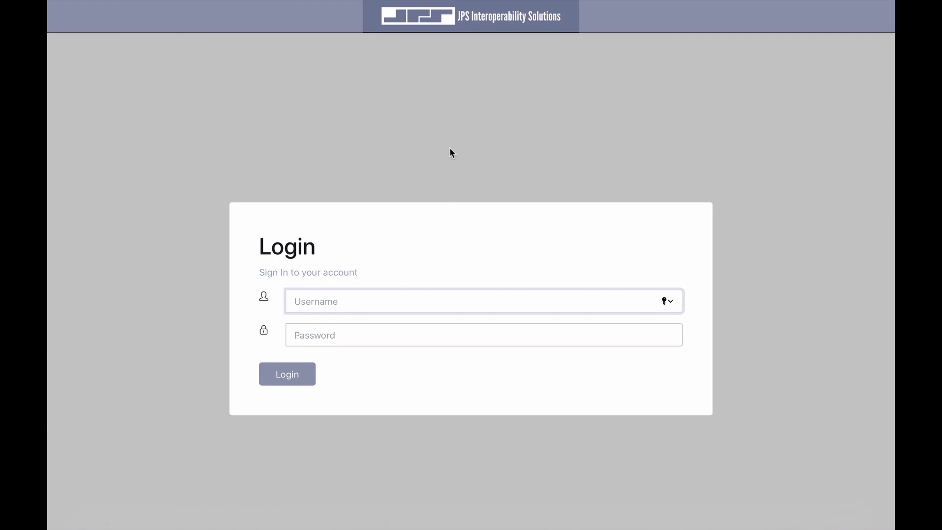
Log in to the RSP-Z2 gateway, then review Channel 1's resource types and the operating modes list
type("su")
key("Tab")
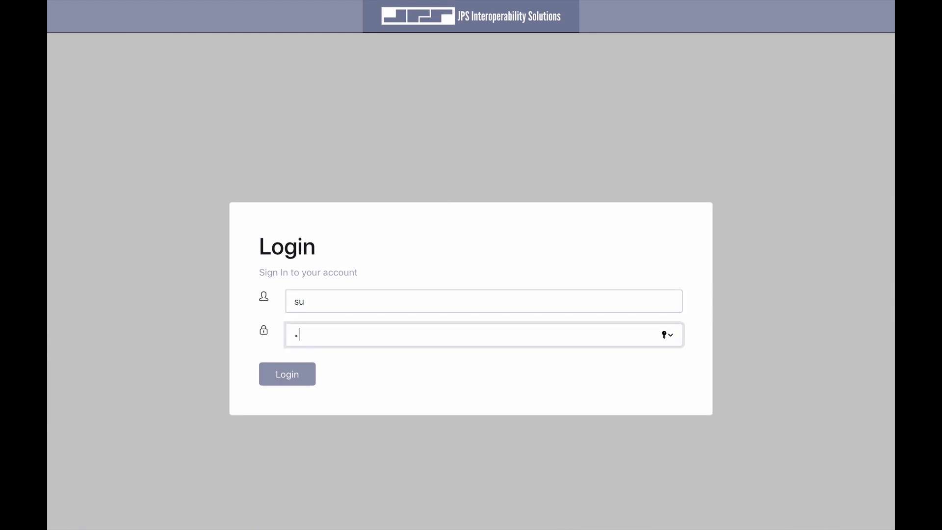
left_click(299, 379)
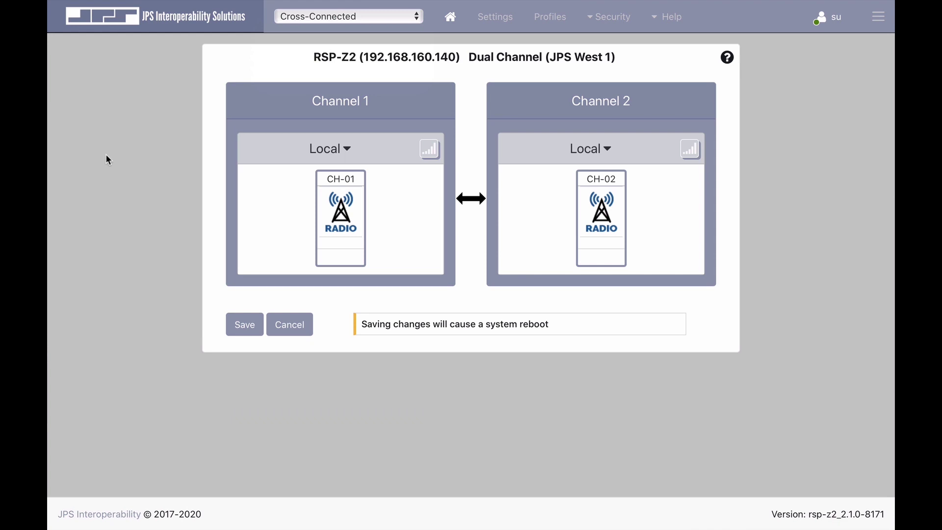
left_click(346, 149)
left_click(418, 20)
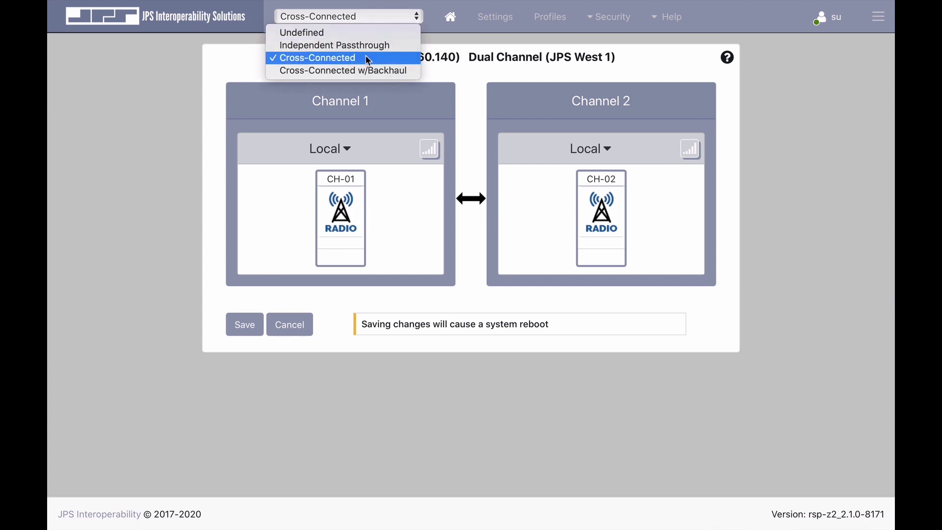
Switch the gateway to Cross-Connected w/Backhaul mode and review the available backhaul types
left_click(360, 75)
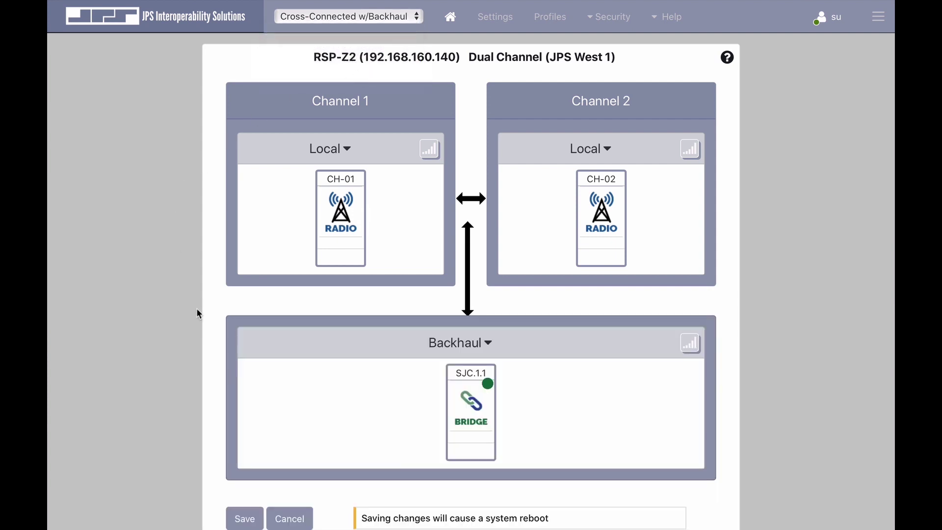
left_click(488, 343)
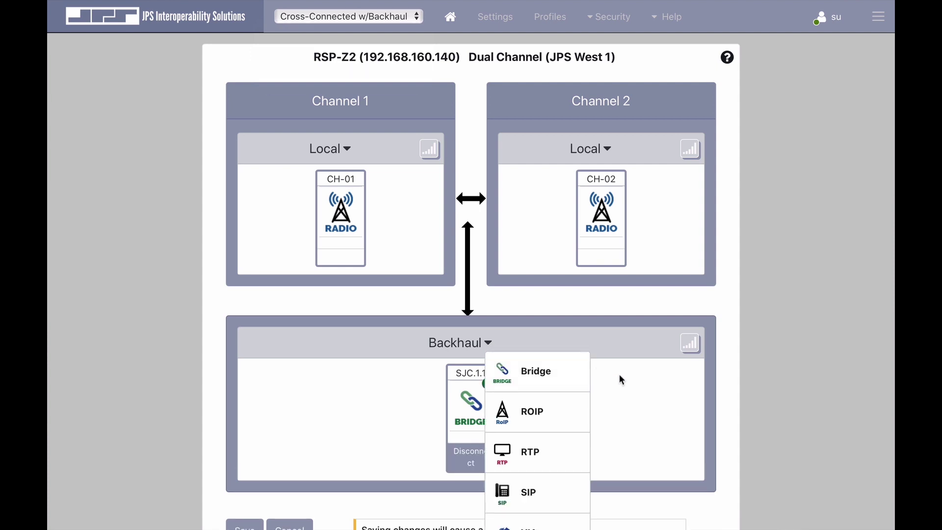
scroll(619, 375, "down", 3)
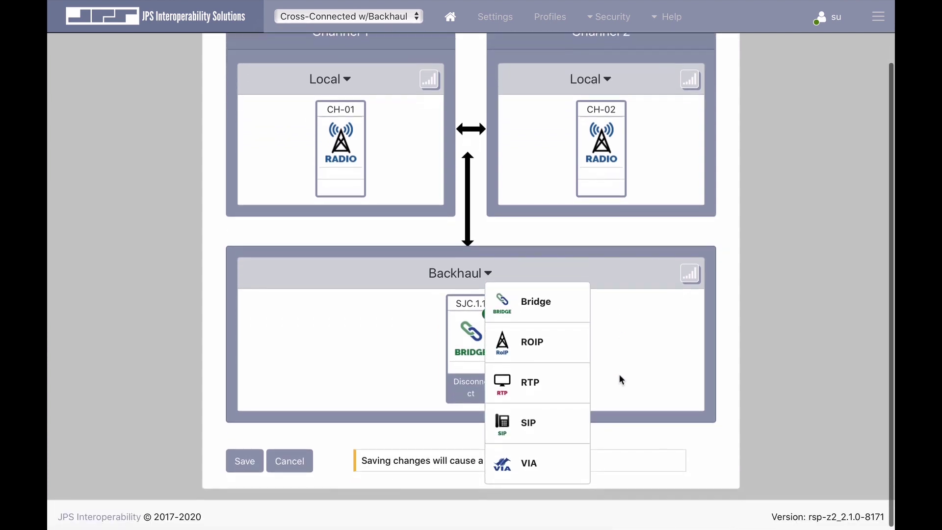
scroll(619, 374, "up", 3)
Change the mode to Independent Passthrough and review Channel 1's backhaul types
left_click(419, 18)
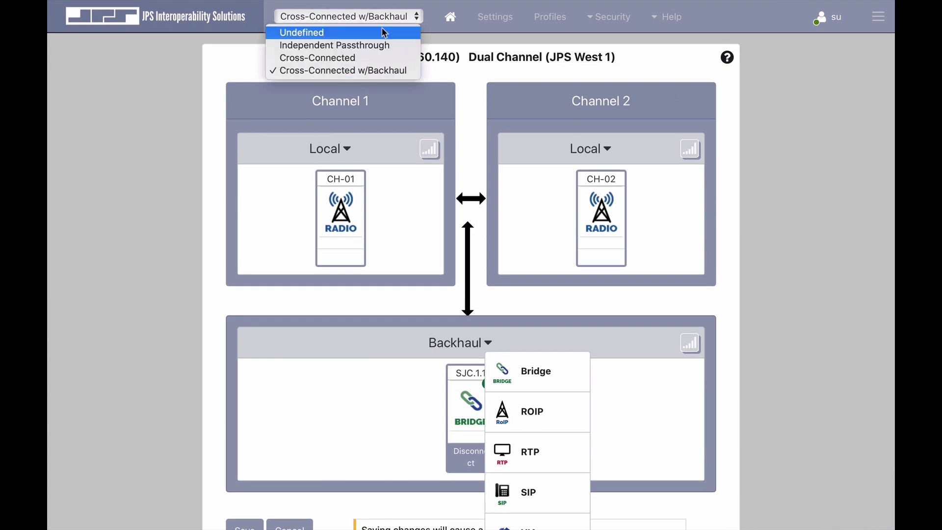
left_click(370, 44)
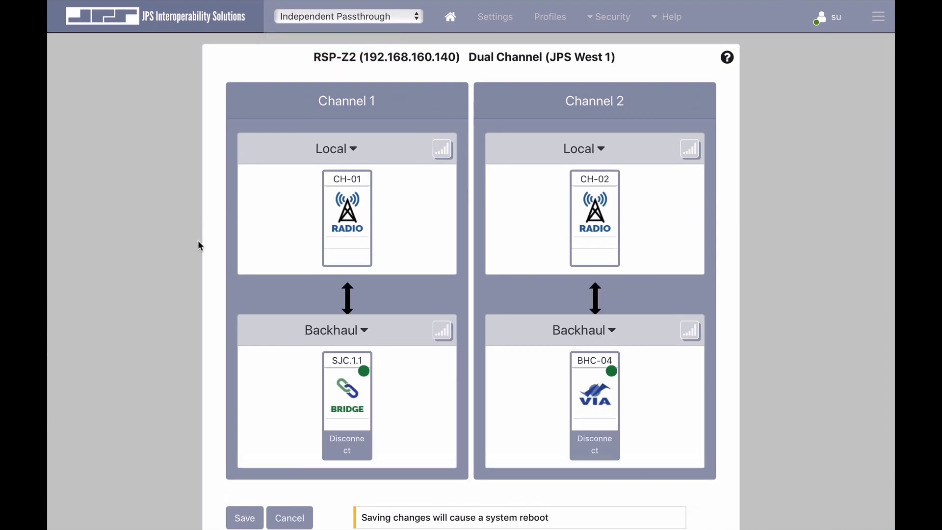
left_click(365, 331)
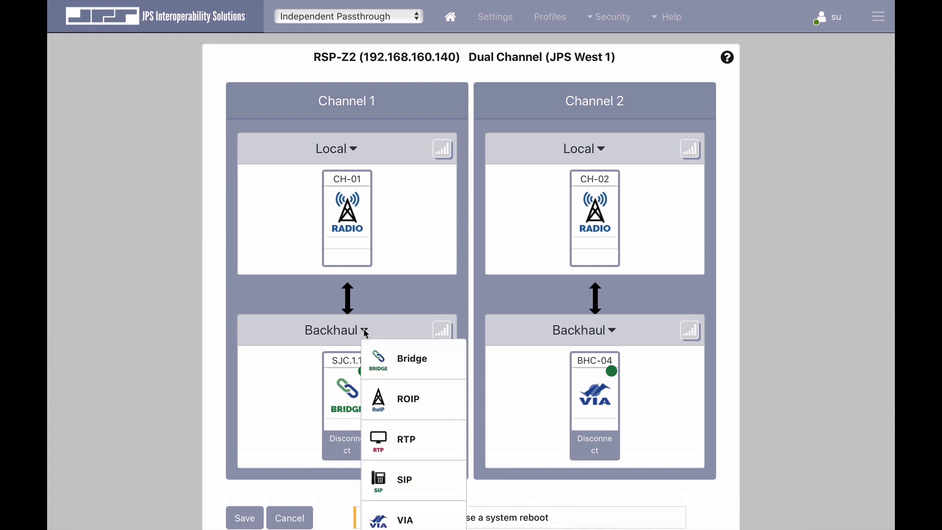
scroll(364, 331, "down", 2)
scroll(364, 331, "up", 2)
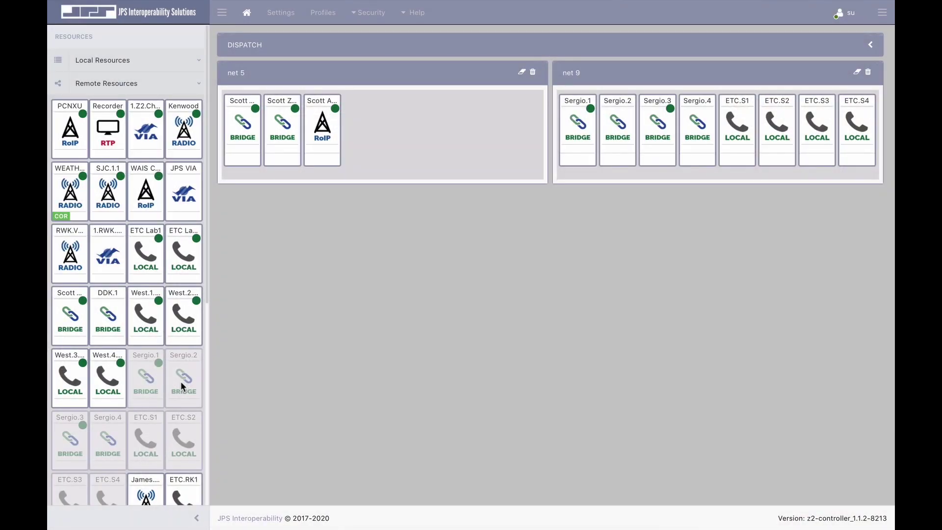
scroll(181, 386, "down", 6)
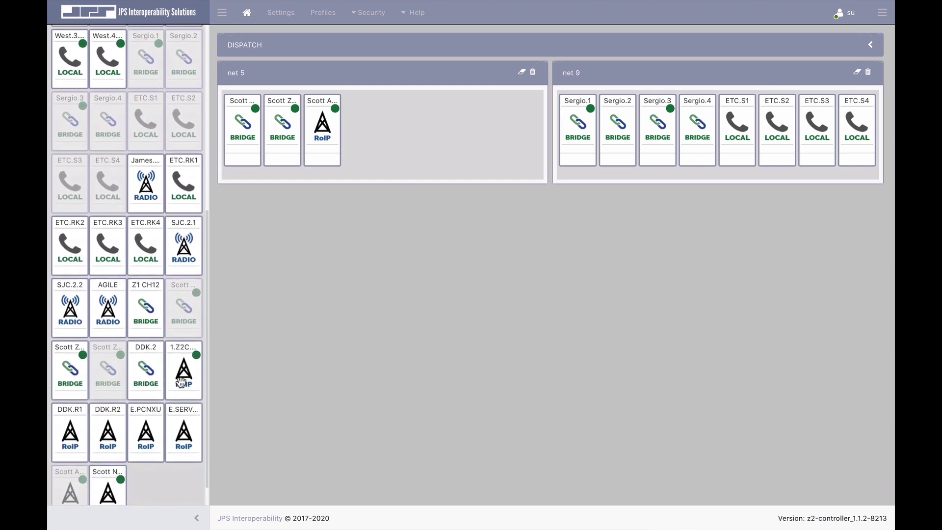
scroll(181, 383, "up", 2)
scroll(181, 383, "up", 5)
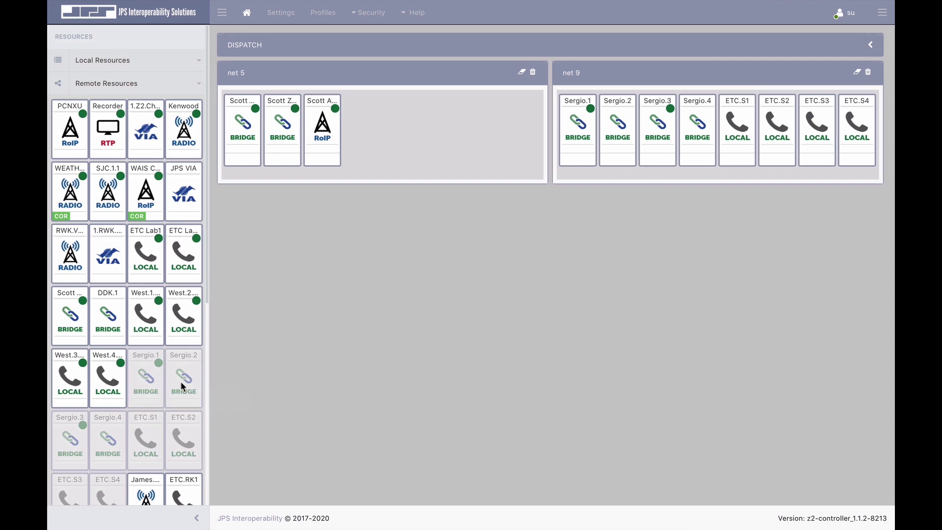
Put SJC.1.1 and the Kenwood radio into new net 10, and add a West phone line to net 5
right_click(112, 193)
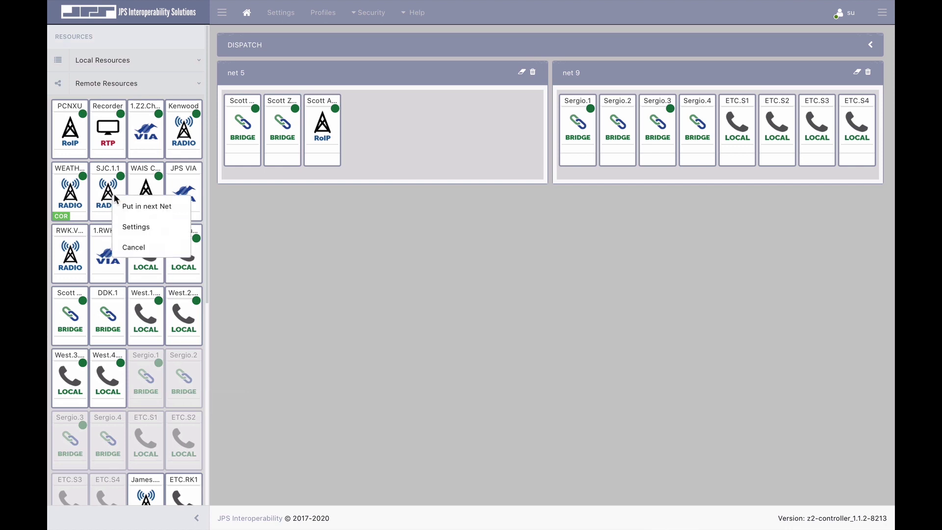
left_click(132, 207)
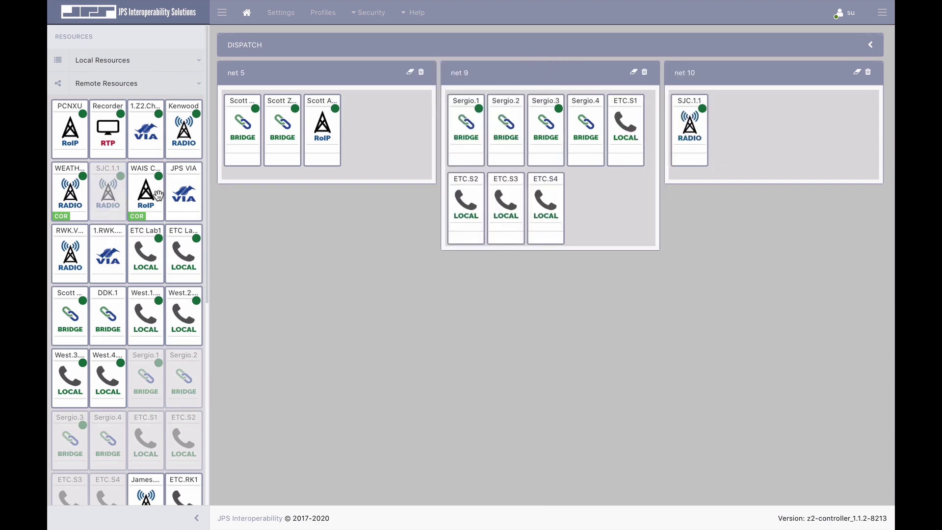
right_click(185, 124)
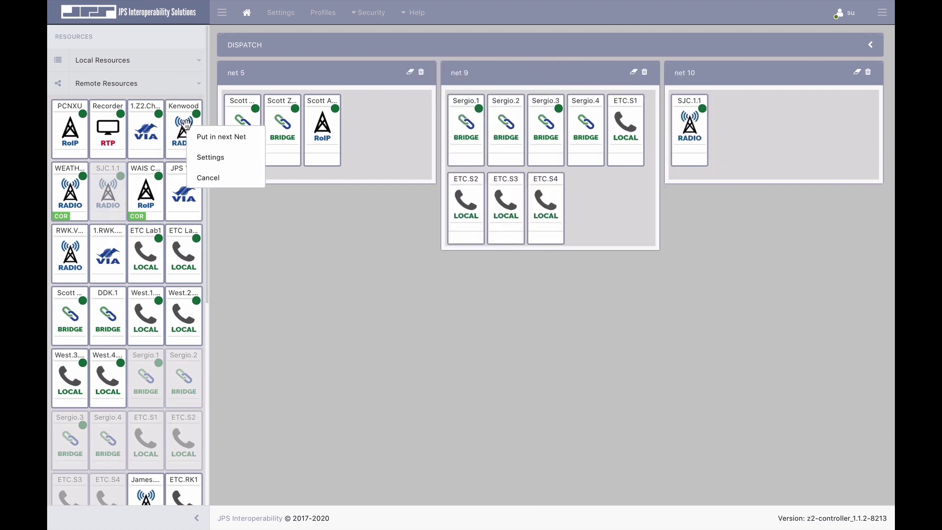
left_click_drag(177, 120, 686, 126)
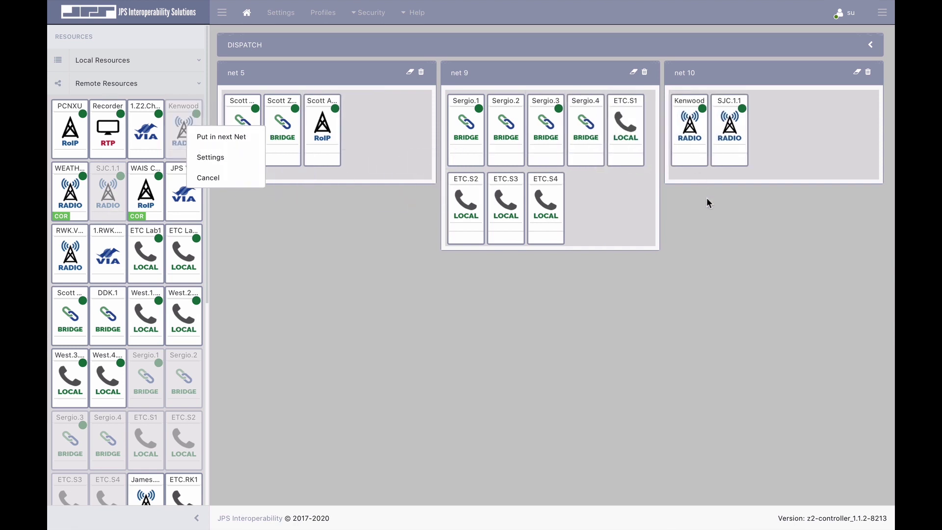
left_click(369, 251)
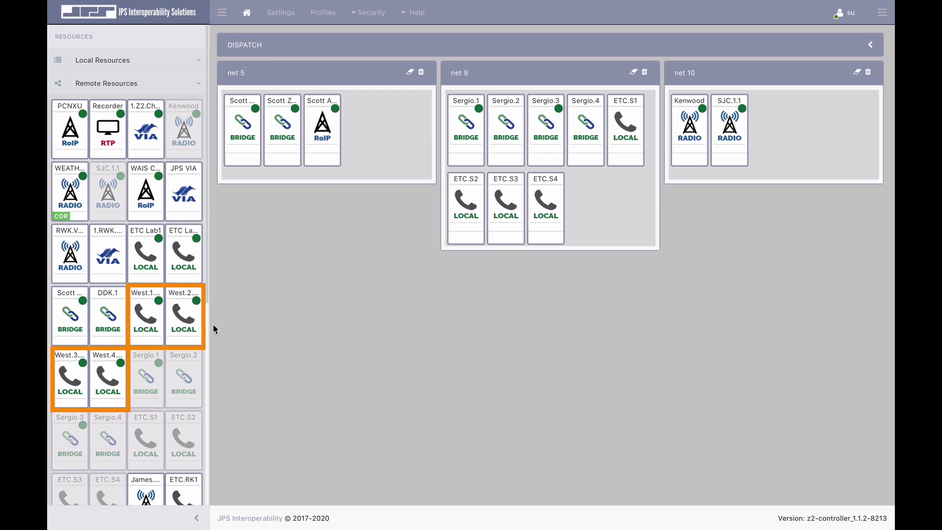
left_click_drag(187, 317, 370, 146)
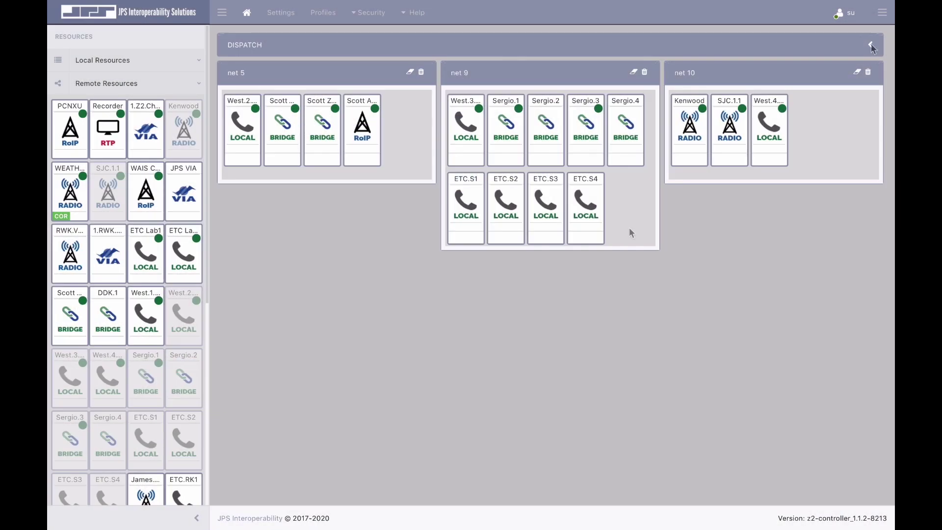
Make West.1 the dispatch source and add SJC.1.1, Sergio.1 and WAIS RoIP as dispatch resources
left_click(871, 46)
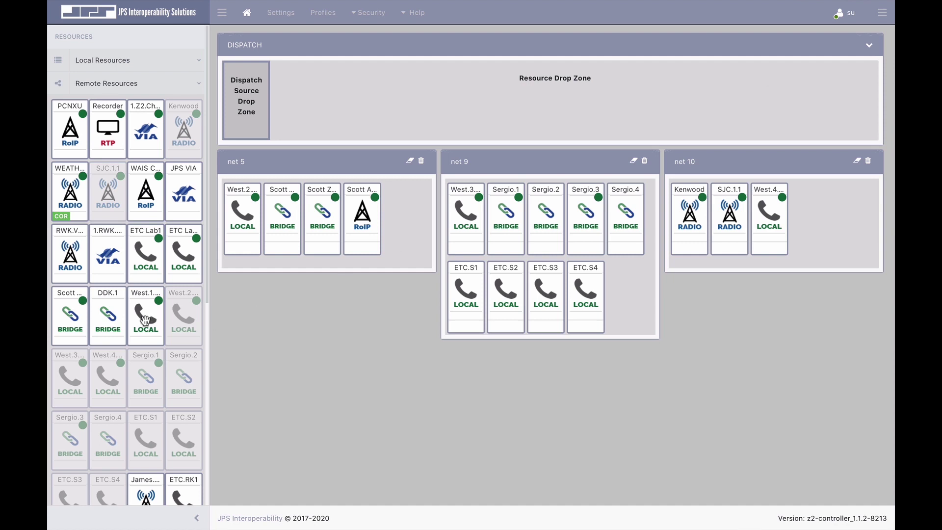
left_click_drag(145, 319, 246, 107)
left_click_drag(729, 219, 343, 109)
left_click_drag(510, 223, 351, 105)
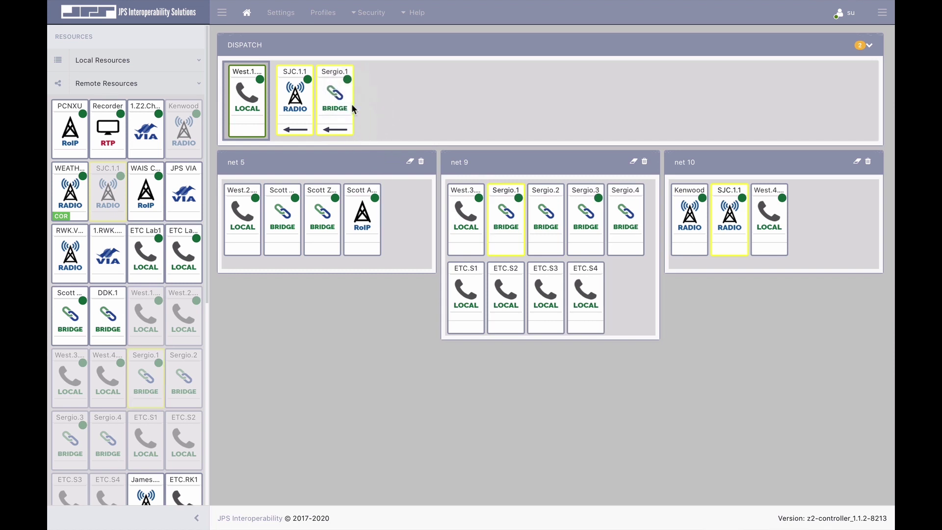
left_click_drag(146, 196, 391, 103)
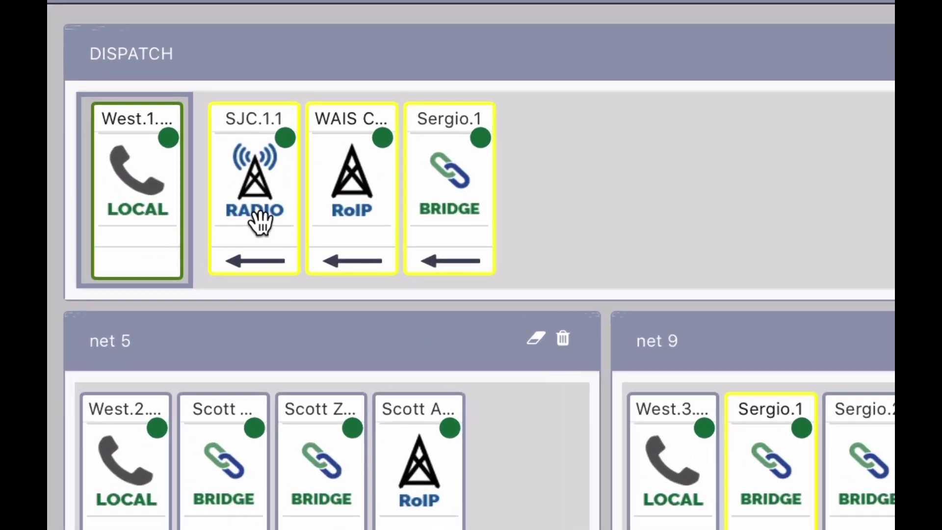
Set the SJC.1.1 dispatch tile to Two Way, leaving WAIS and Sergio.1 one-way
left_click(172, 121)
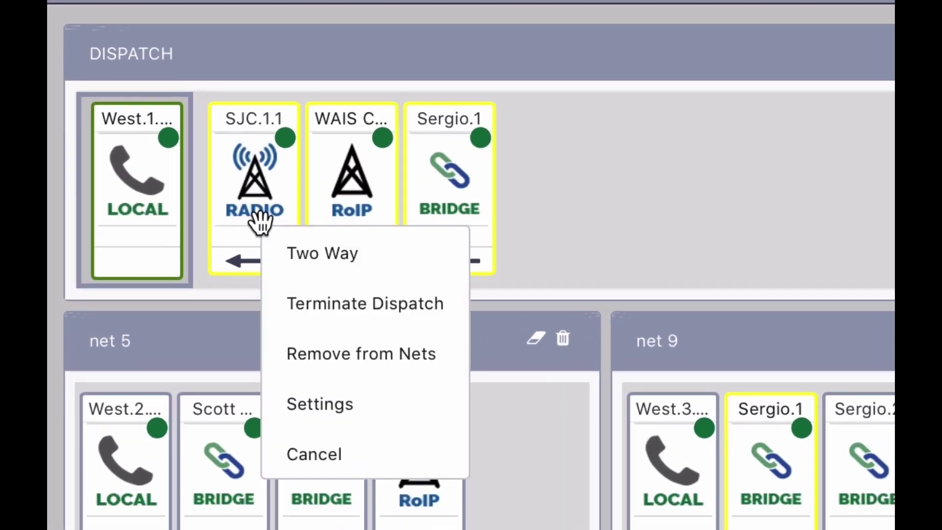
left_click(386, 272)
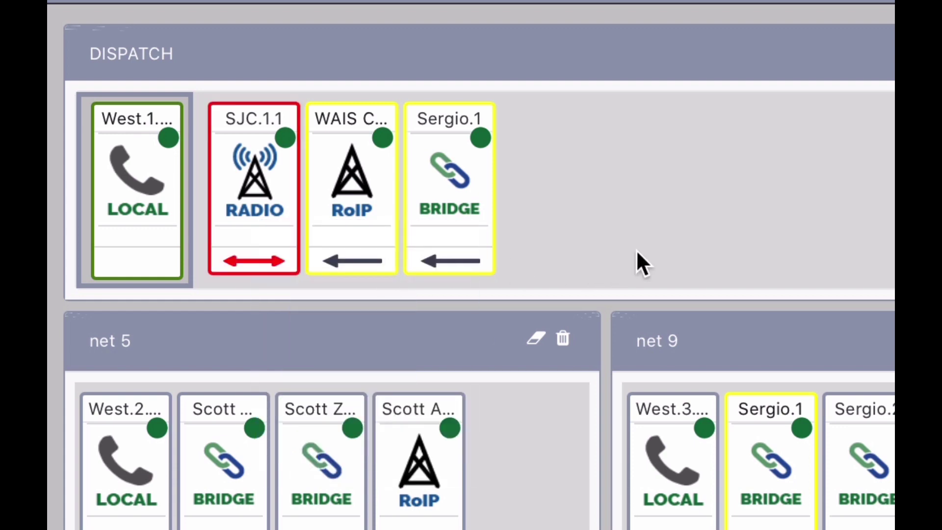